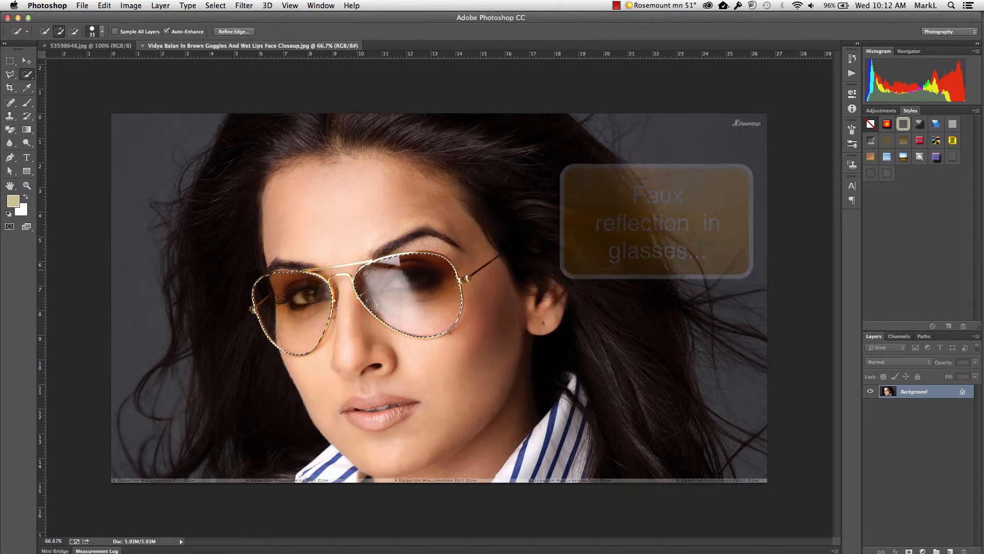
Step: Save the lens selection as a new channel named "glasses", and deselect it
left_click(214, 5)
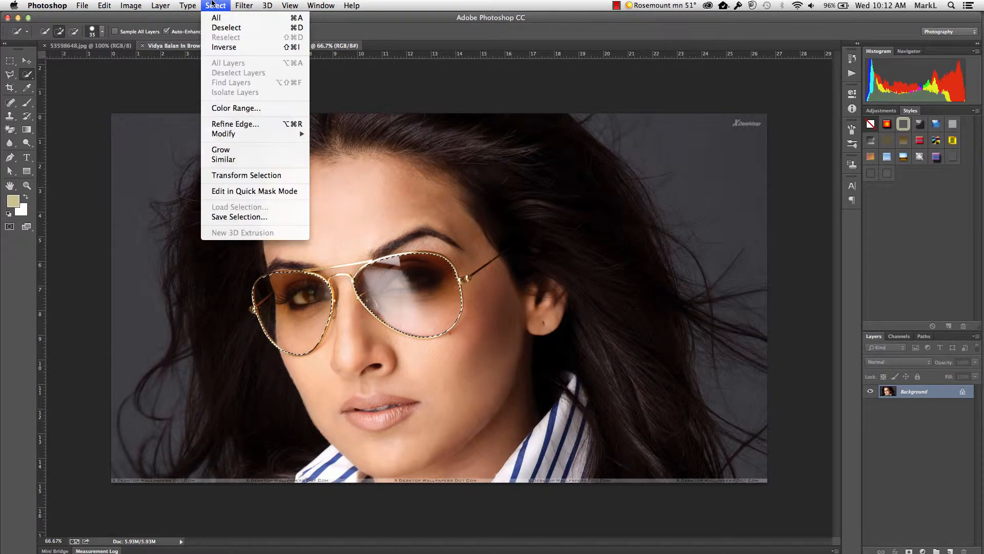
left_click(250, 216)
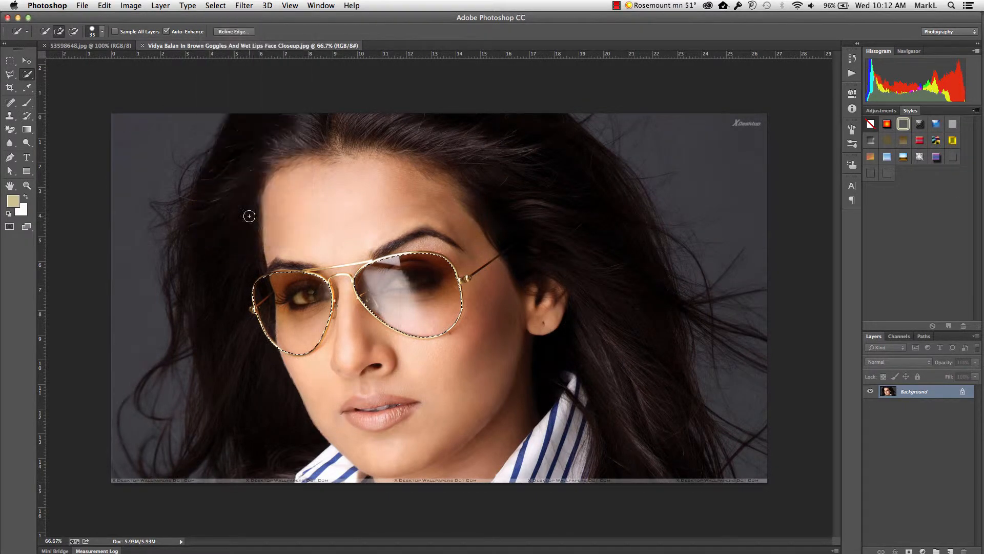
type("g")
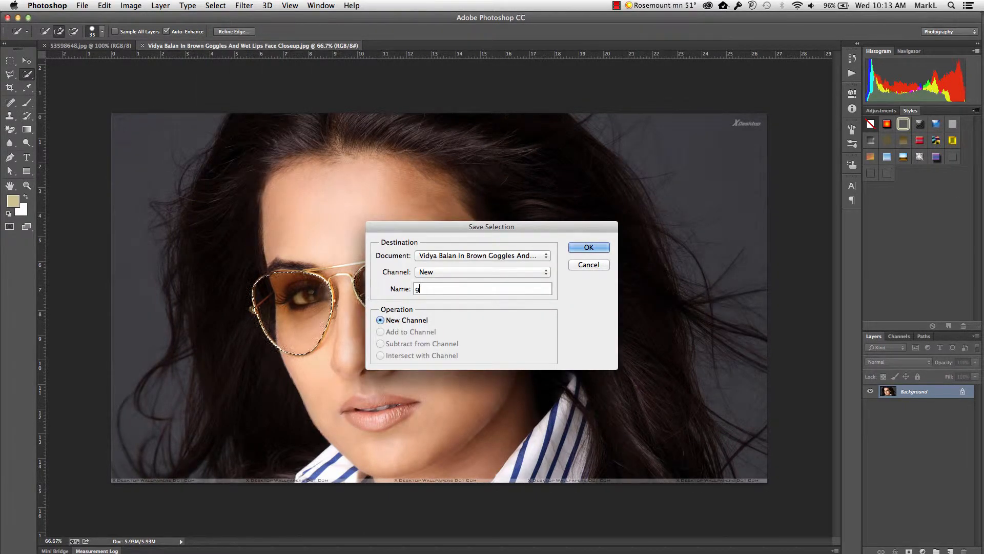
type("lasses")
key("Return")
key("ctrl+d")
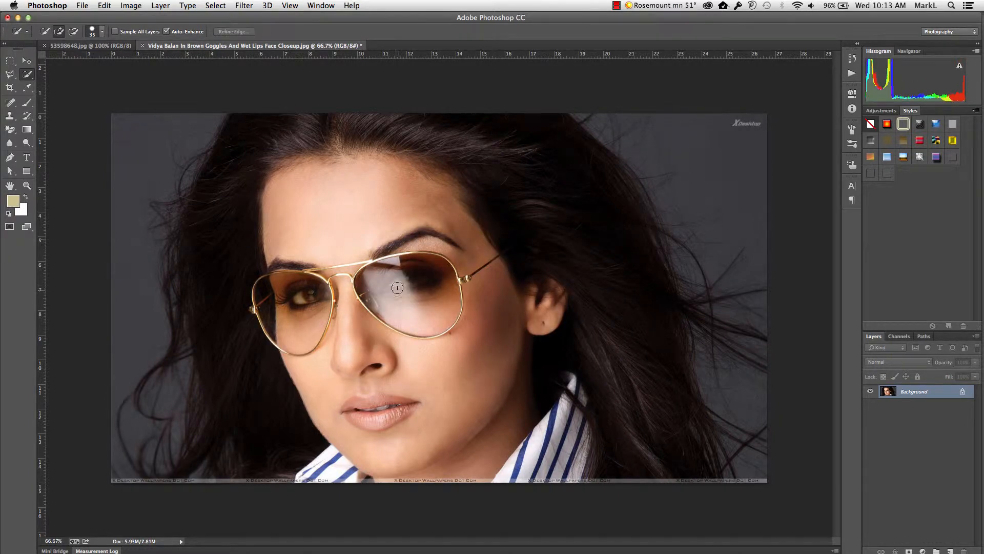
Step: Bring the surgery photo from 53598648.jpg into the portrait document and position it over the sunglasses
left_click(73, 47)
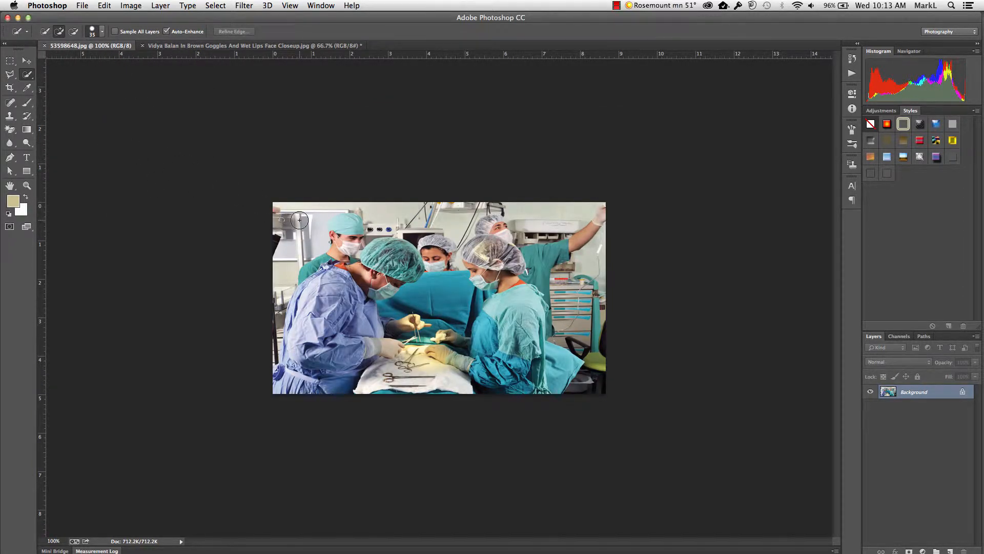
key("v")
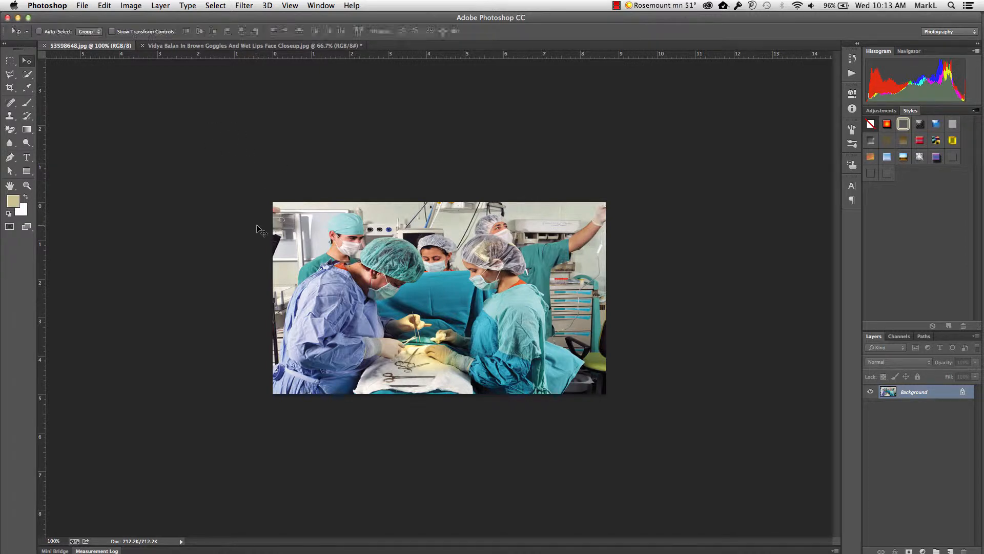
left_click_drag(306, 275, 265, 136)
left_click_drag(331, 247, 375, 326)
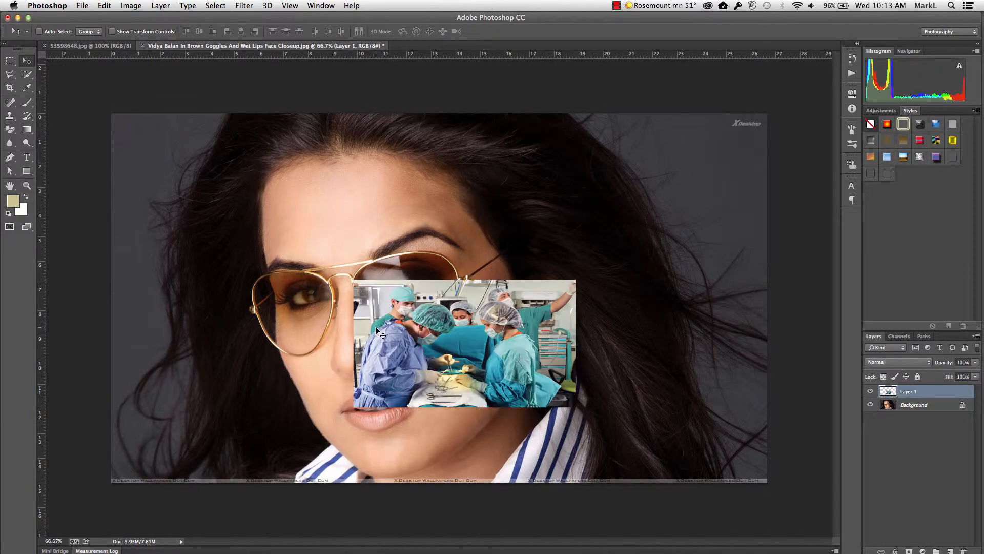
left_click_drag(442, 339, 325, 289)
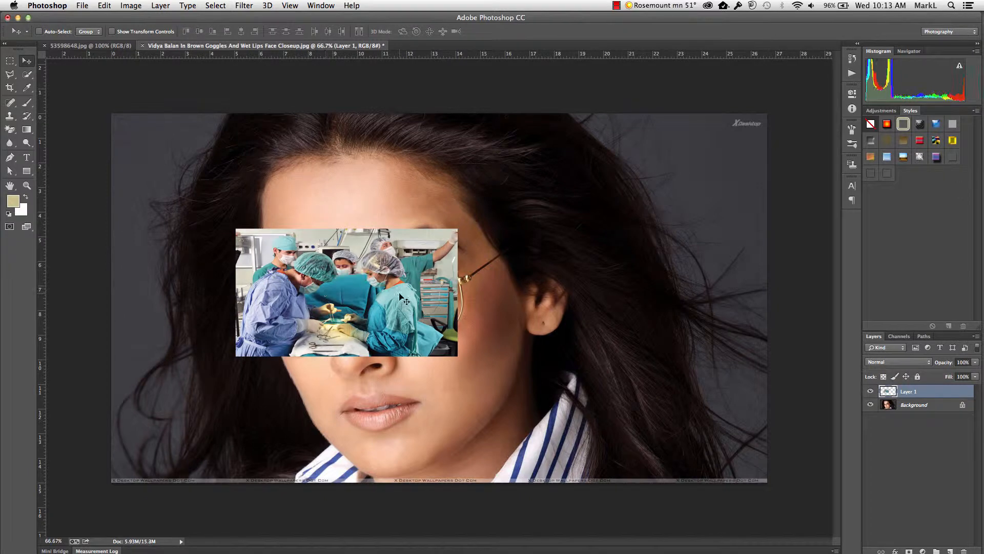
left_click_drag(399, 294, 409, 298)
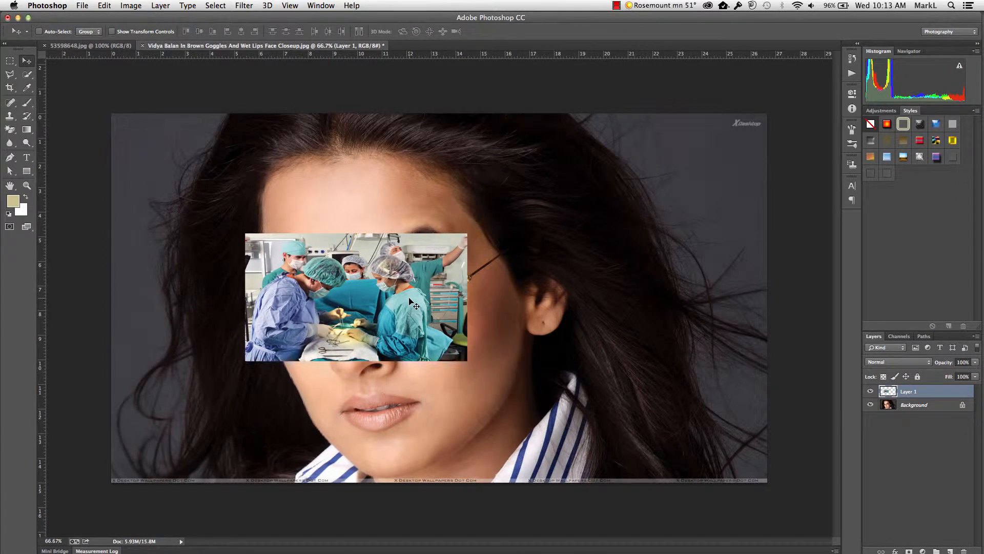
Step: Scale the surgery photo up proportionally from its centre to about 210% so it extends well beyond both lenses
key("super+t")
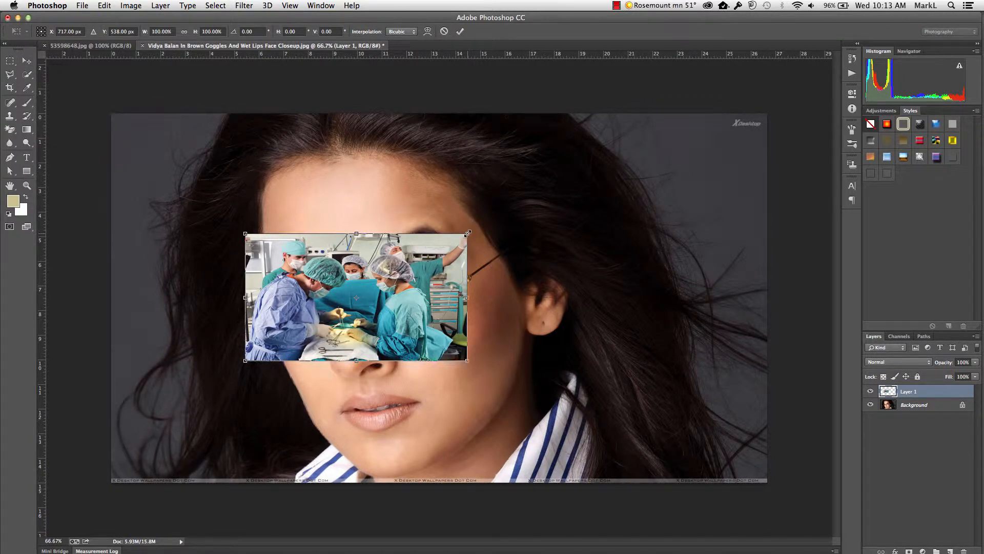
left_click_drag(467, 233, 611, 206)
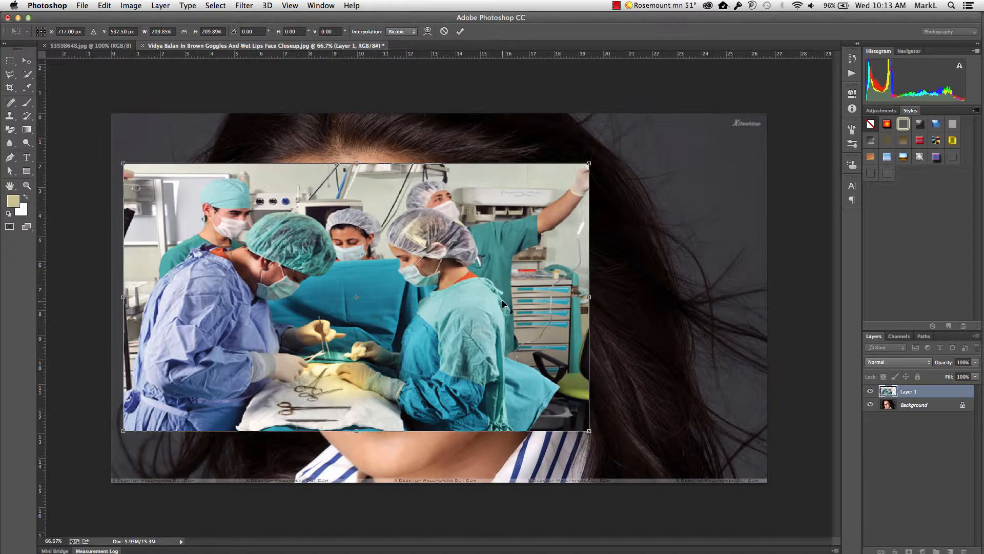
key("Return")
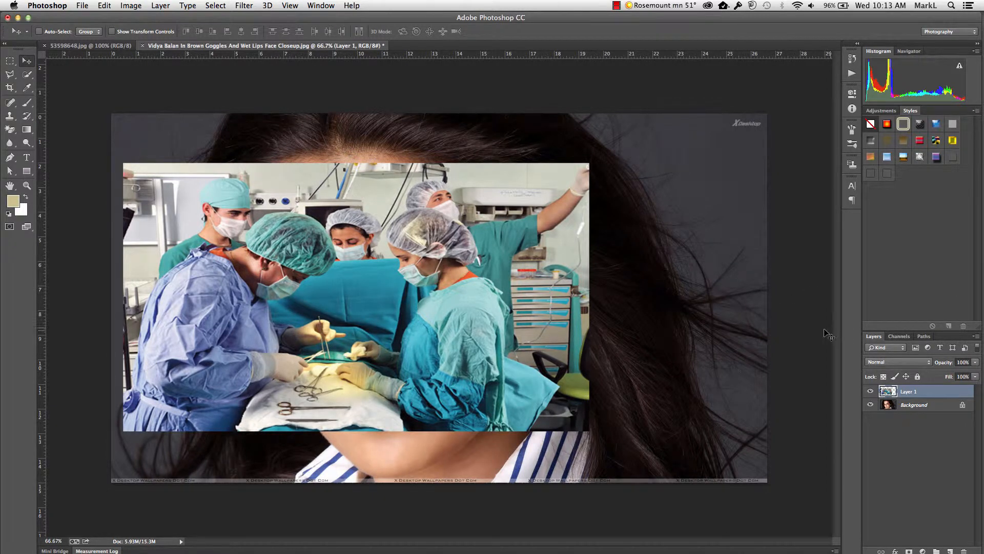
Step: Mask the surgery layer with the saved "glasses" selection and reposition the photo inside the lenses independently of the mask
left_click(223, 5)
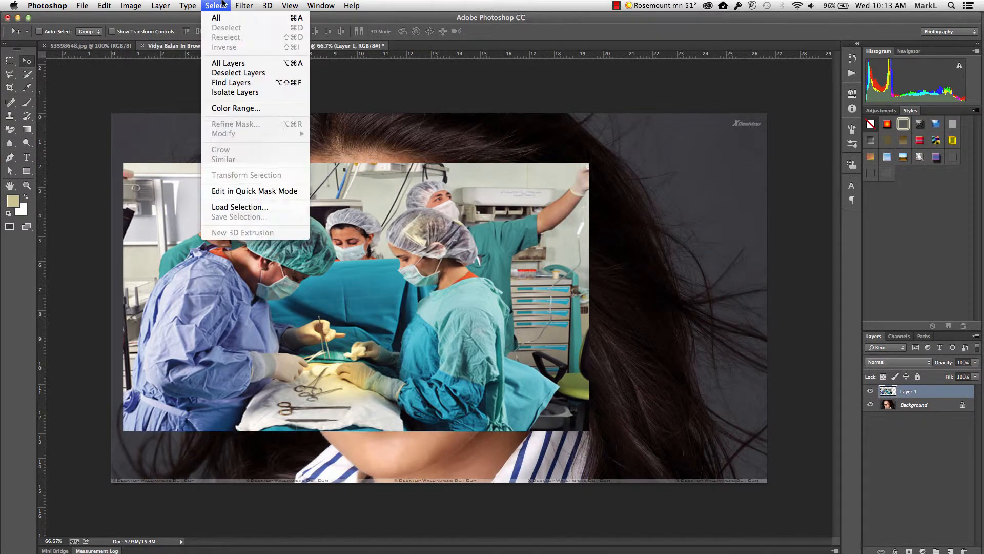
left_click(240, 206)
left_click(427, 236)
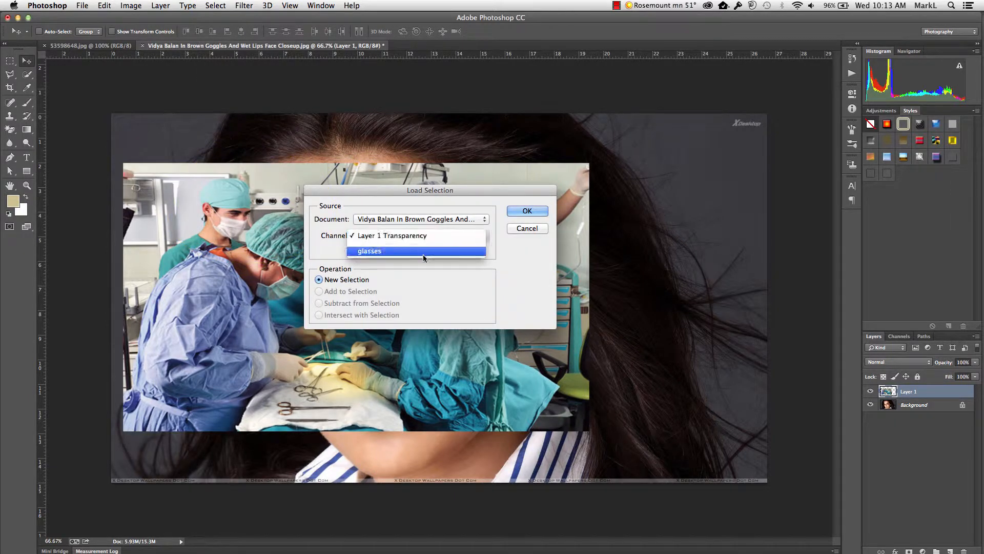
left_click(428, 249)
left_click(521, 212)
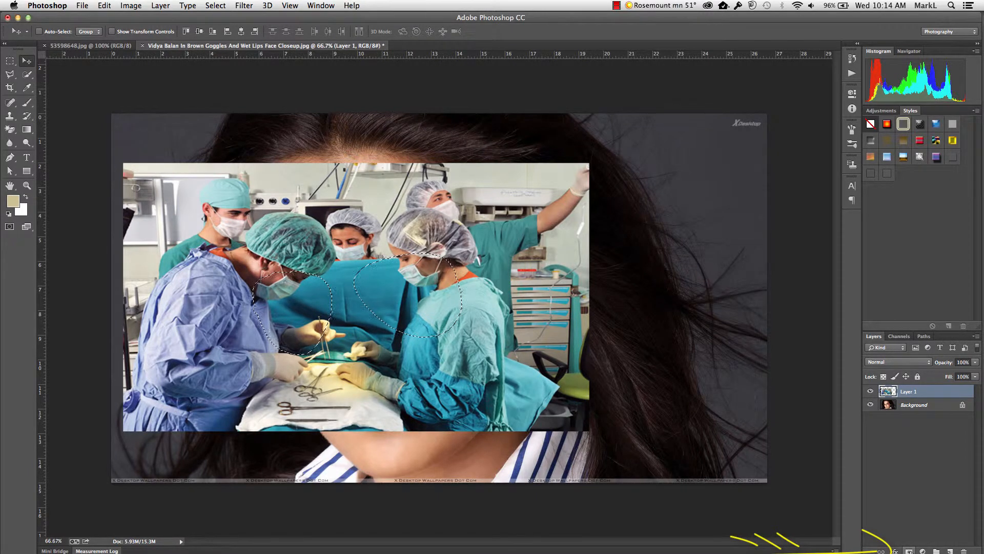
left_click(909, 551)
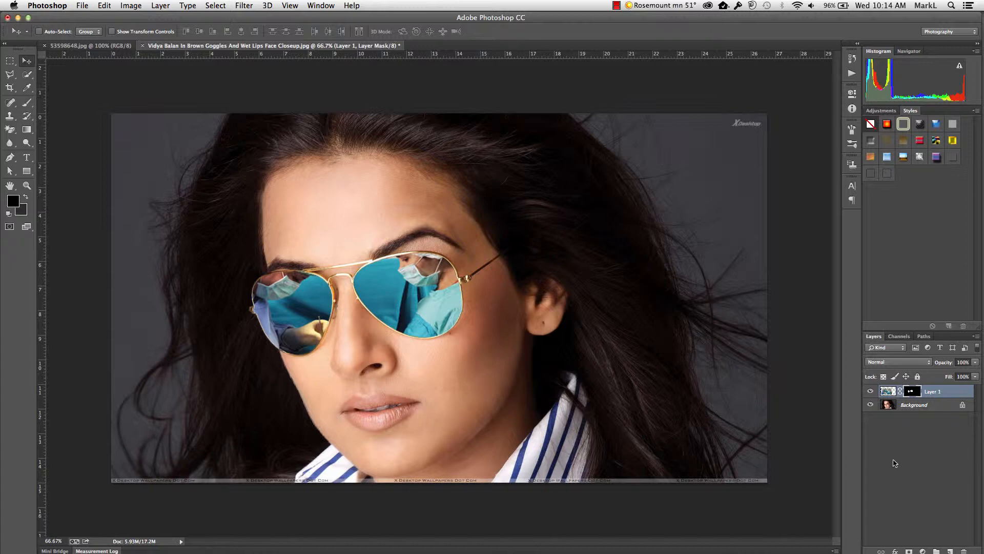
left_click(887, 392)
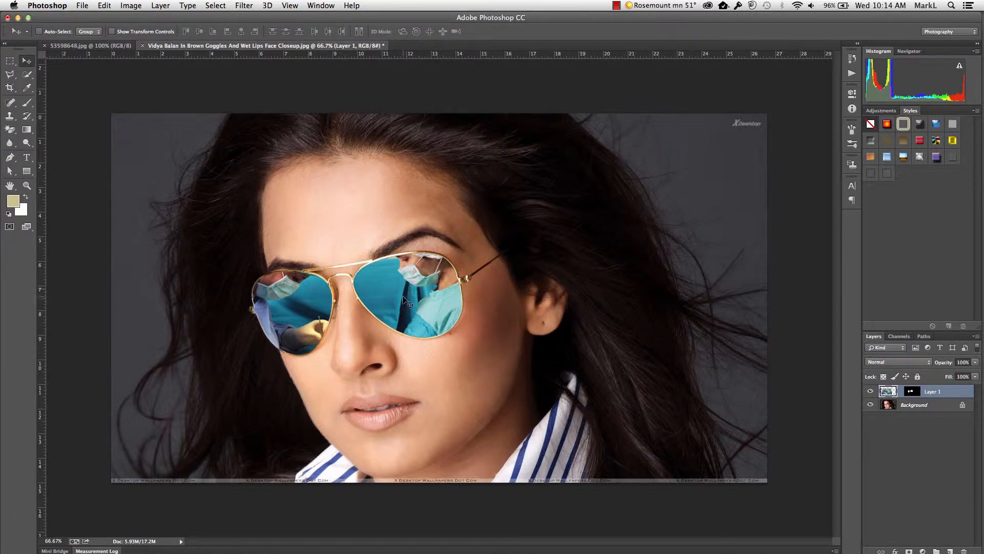
left_click_drag(402, 301, 431, 321)
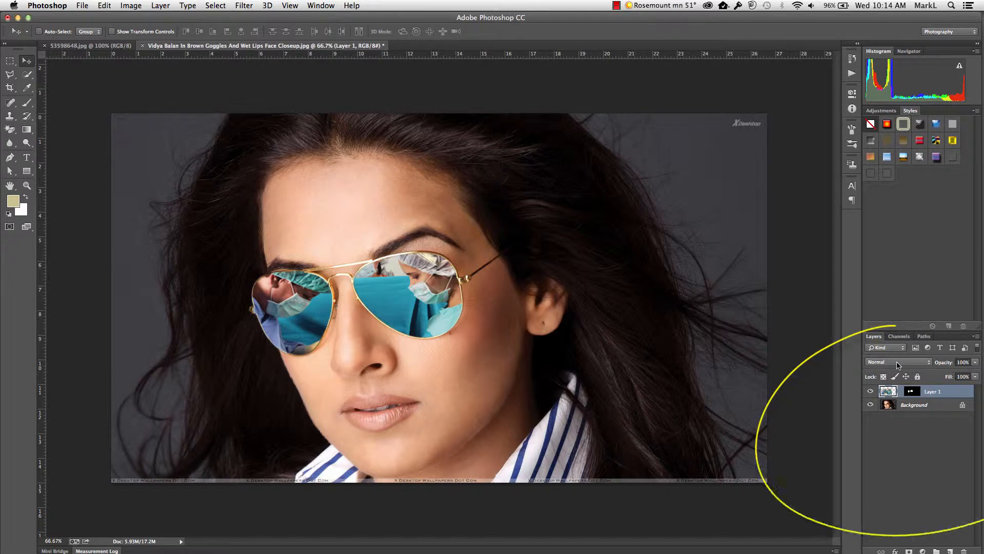
Step: Try the Hard Light, Soft Light and Vivid Light blend modes on the reflection layer, and return to Hard Light
left_click(897, 364)
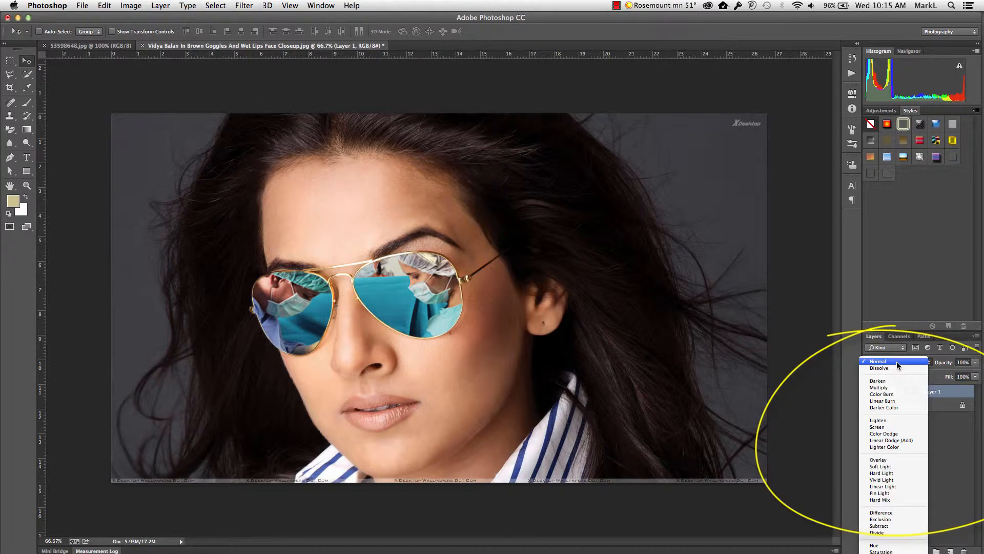
left_click(893, 473)
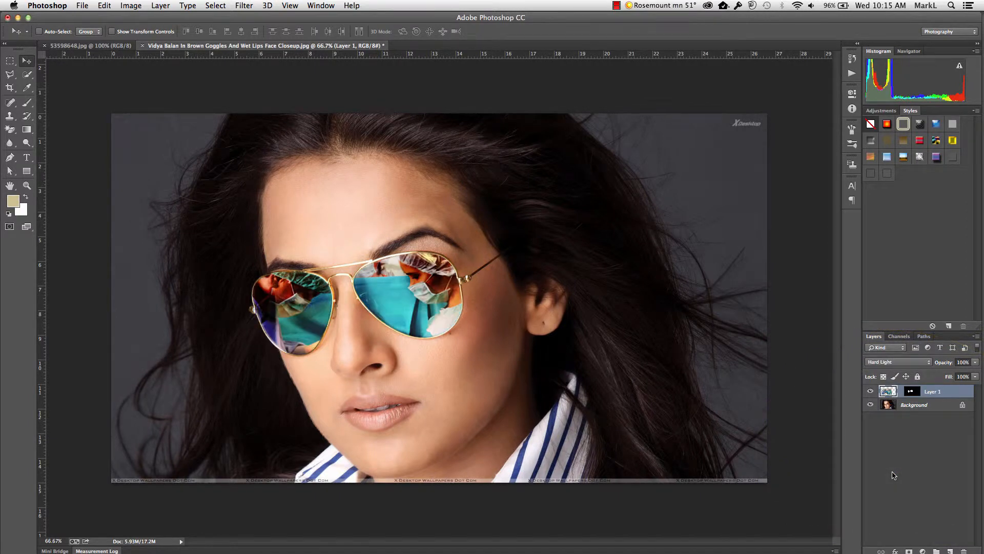
left_click(888, 363)
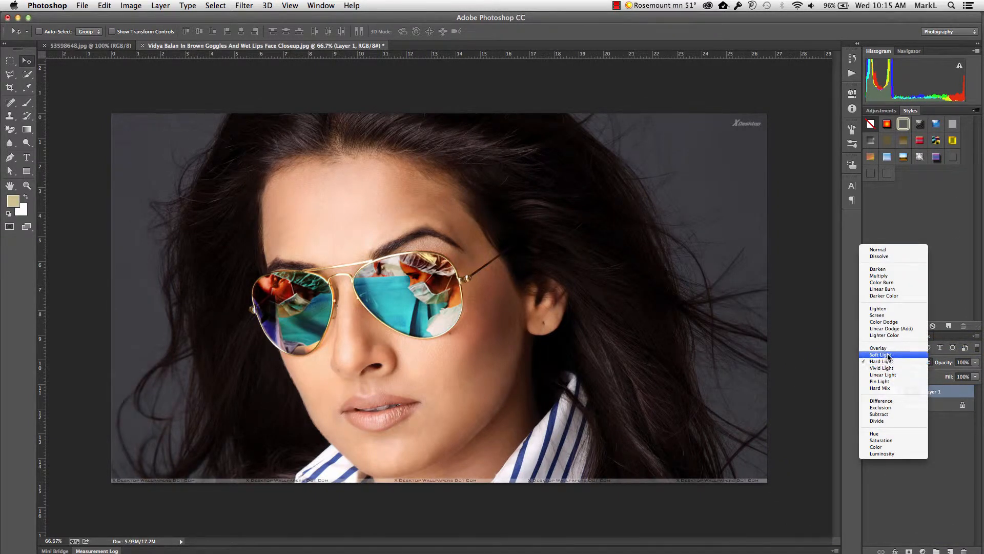
left_click(888, 358)
key("Up")
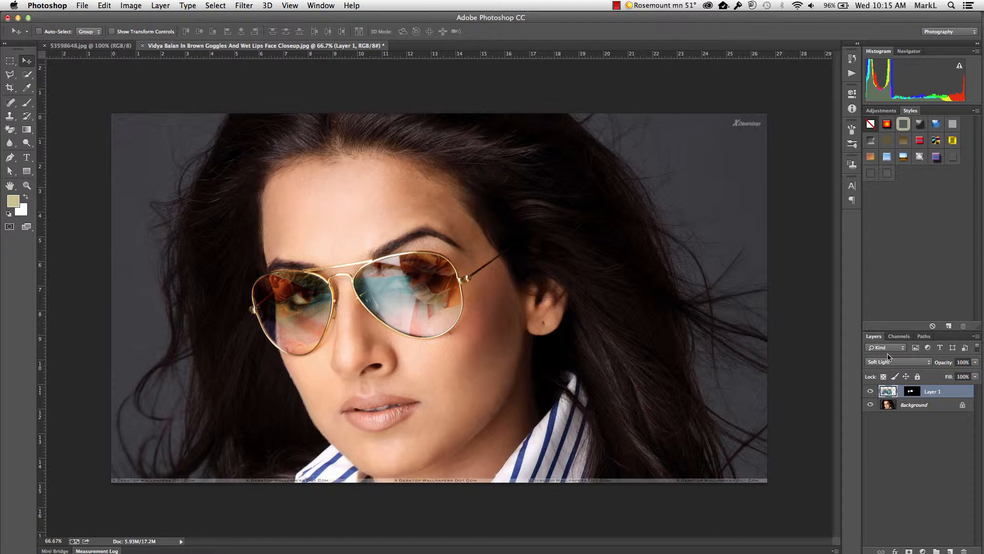
left_click(889, 361)
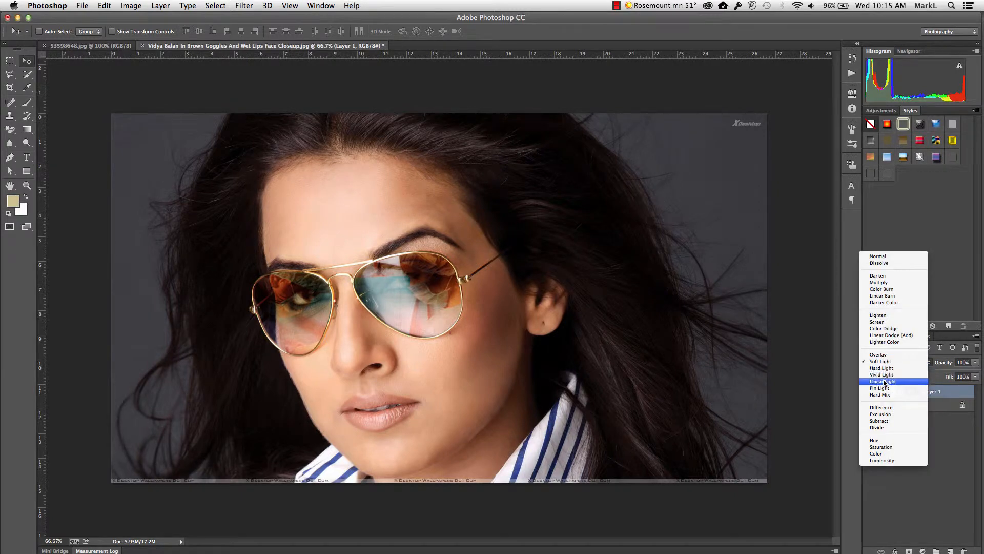
left_click(883, 377)
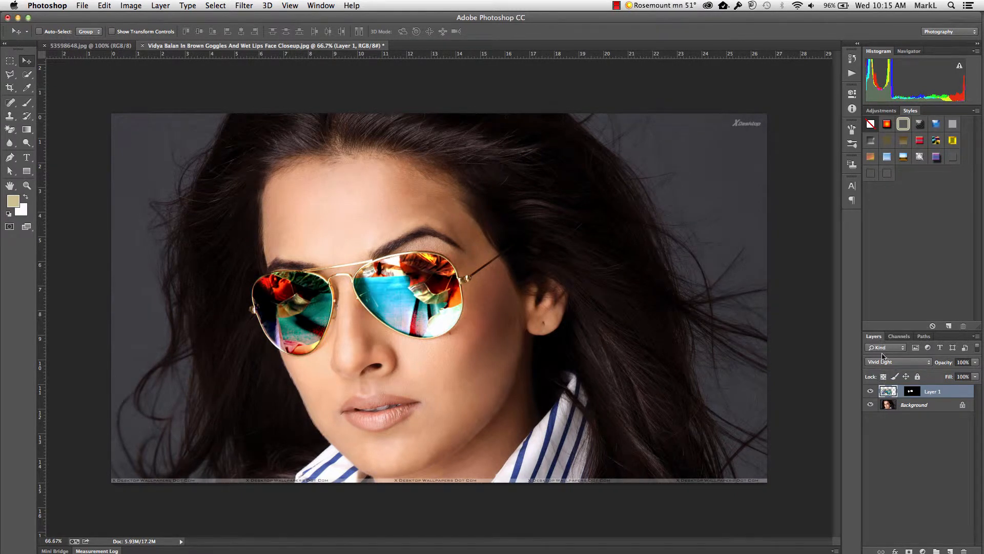
left_click(882, 364)
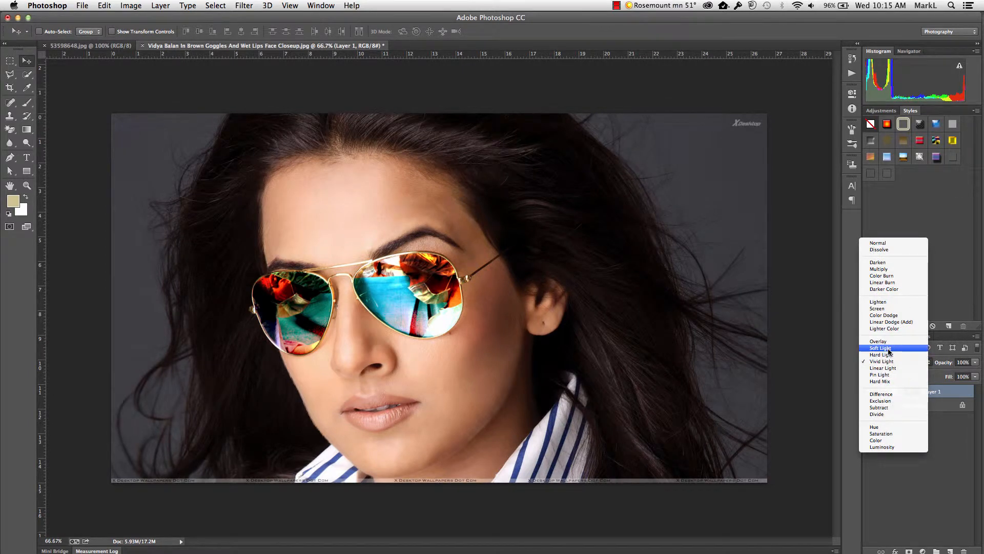
left_click(889, 354)
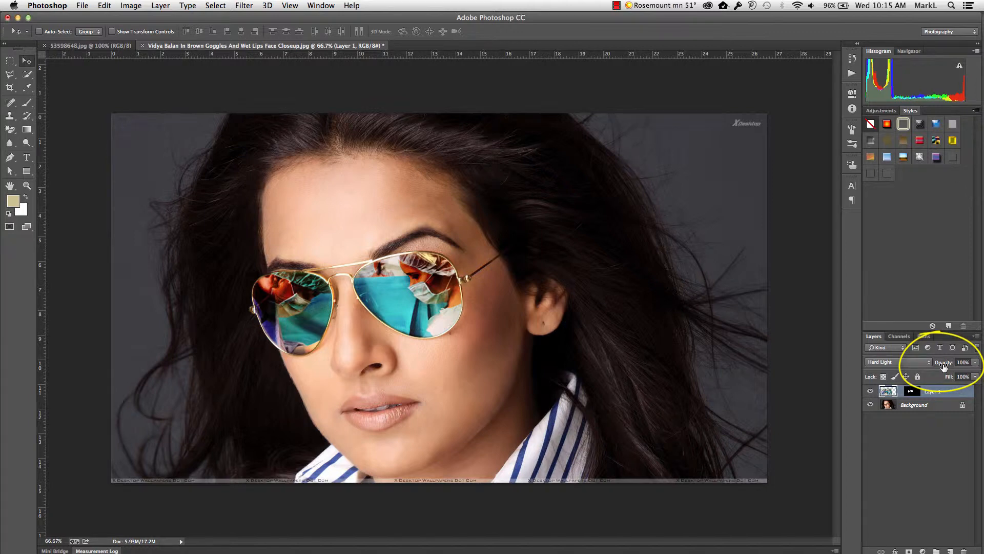
Step: Lower the reflection layer's opacity to 29%
left_click_drag(944, 366, 923, 368)
left_click_drag(921, 368, 901, 368)
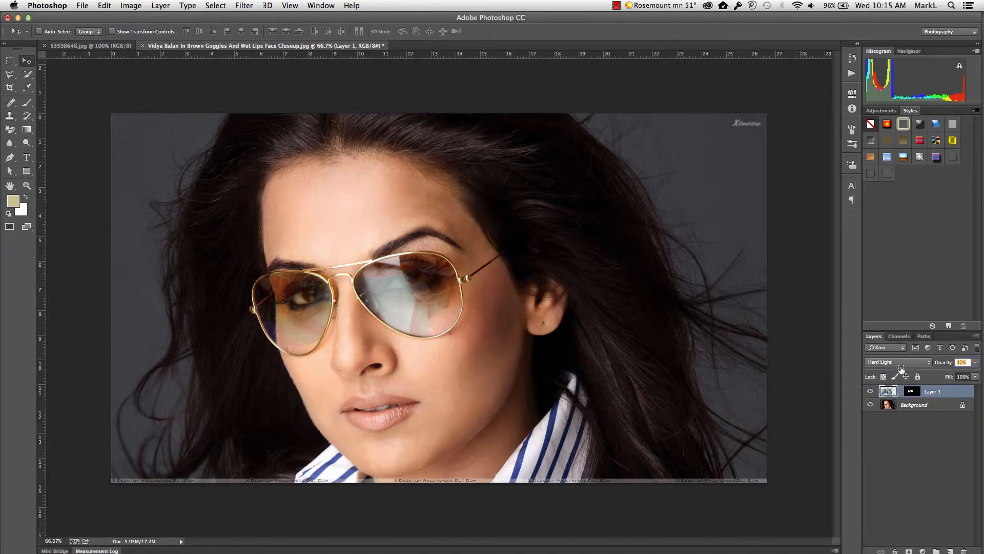
left_click_drag(901, 368, 906, 368)
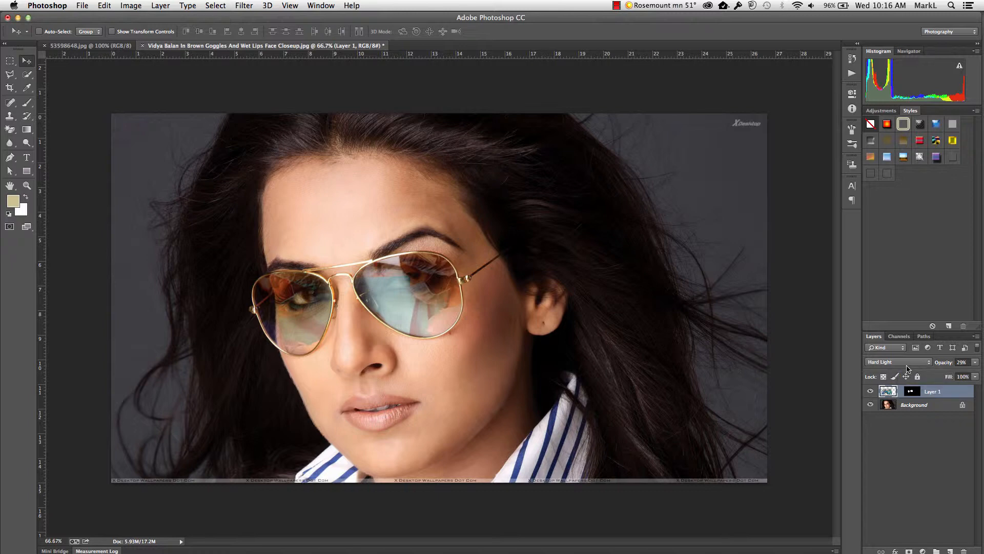
Step: Set the reflection layer's blend mode to Soft Light and its opacity to 64%
left_click(902, 362)
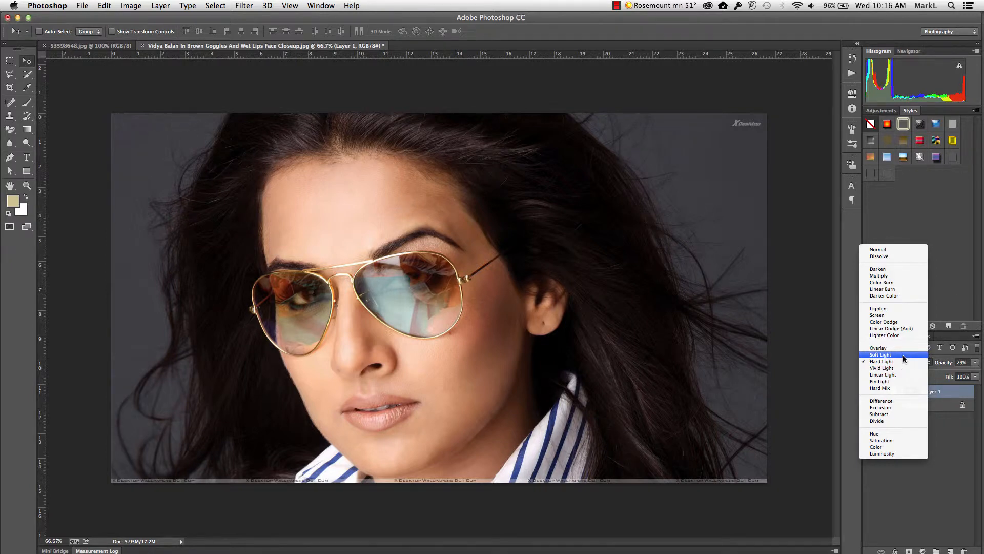
left_click(902, 354)
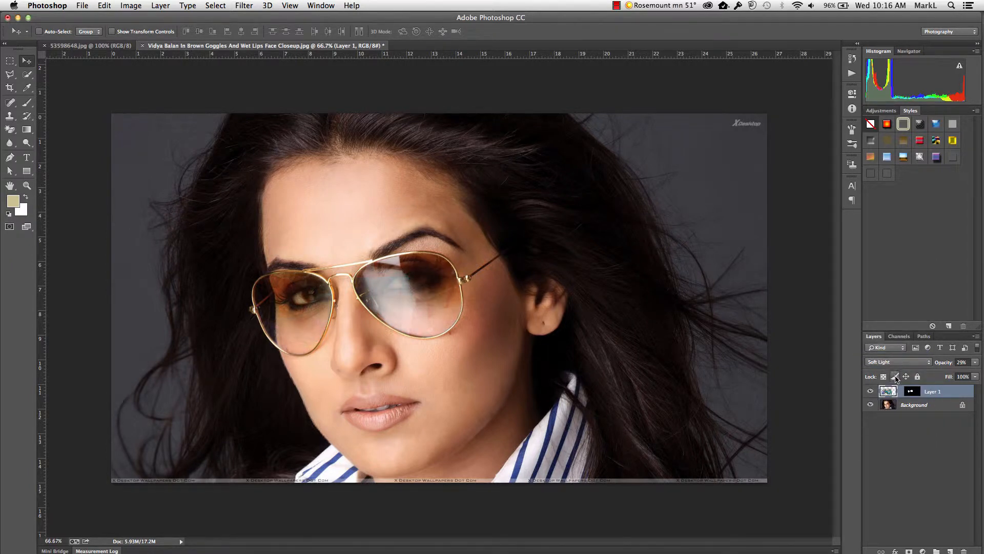
mouse_move(946, 365)
left_mouse_down()
mouse_move(978, 363)
mouse_move(963, 363)
left_mouse_up()
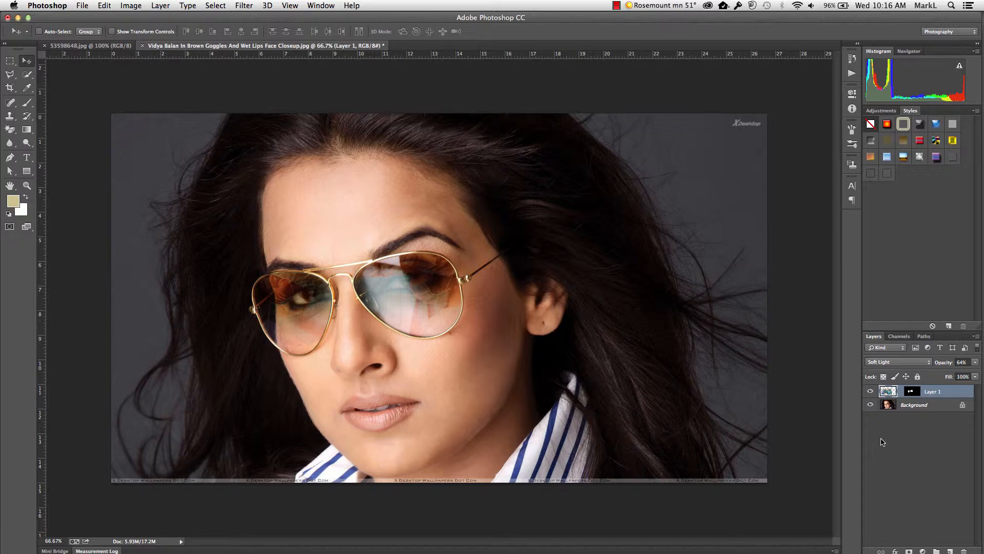
Step: Scale the reflection photo to about 75%, rotate it about -9.7° and reposition it inside the lenses, leaving the mask in place
left_click(910, 392)
mouse_move(439, 314)
left_mouse_down()
mouse_move(414, 300)
mouse_move(398, 309)
mouse_move(423, 328)
mouse_move(435, 322)
left_mouse_up()
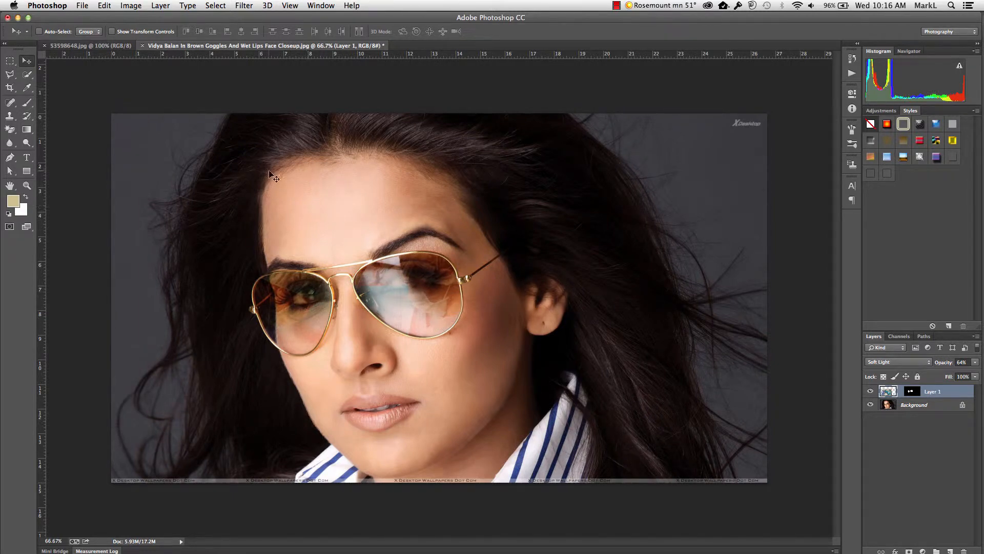
left_click(104, 6)
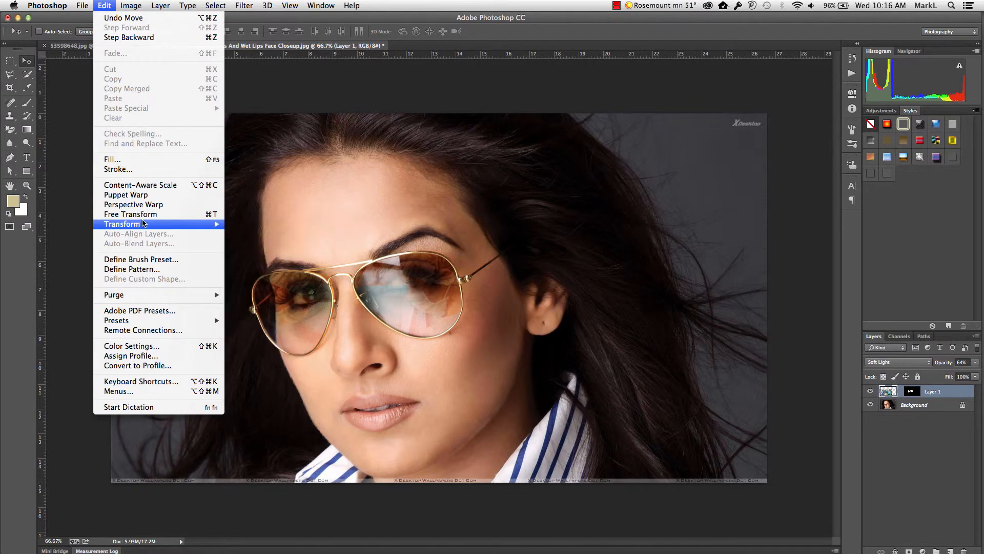
left_click(144, 214)
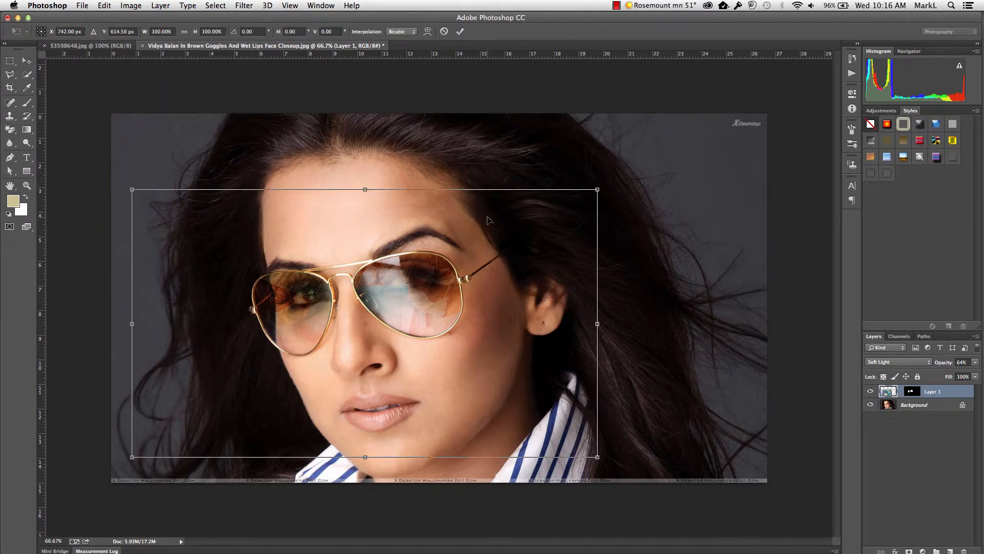
left_click_drag(607, 186, 486, 256)
left_click_drag(433, 295, 485, 262)
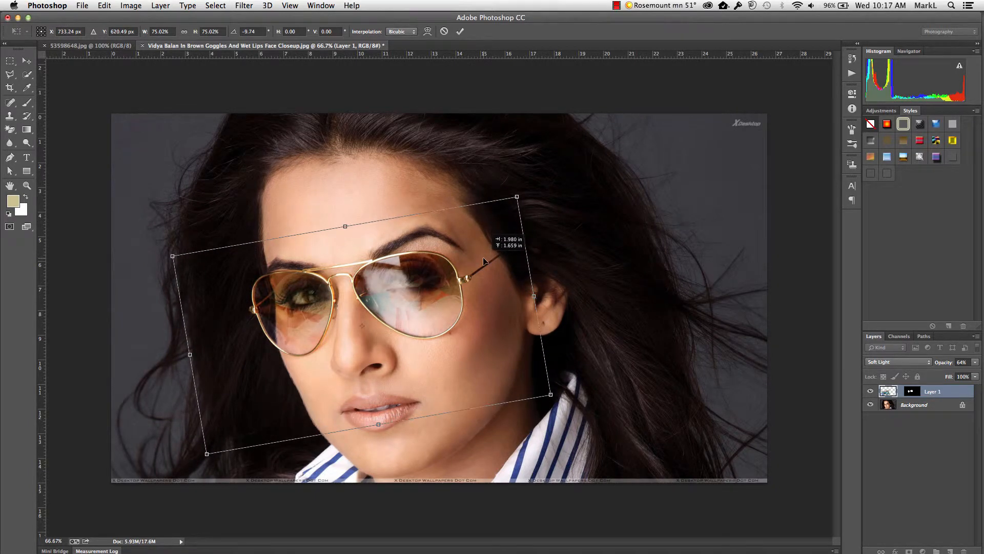
left_click_drag(484, 261, 505, 244)
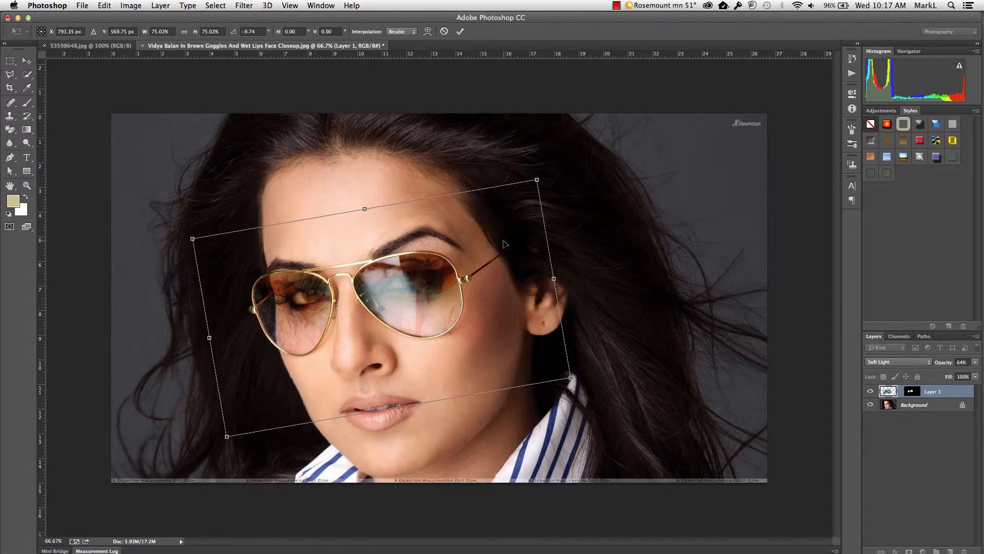
key("Return")
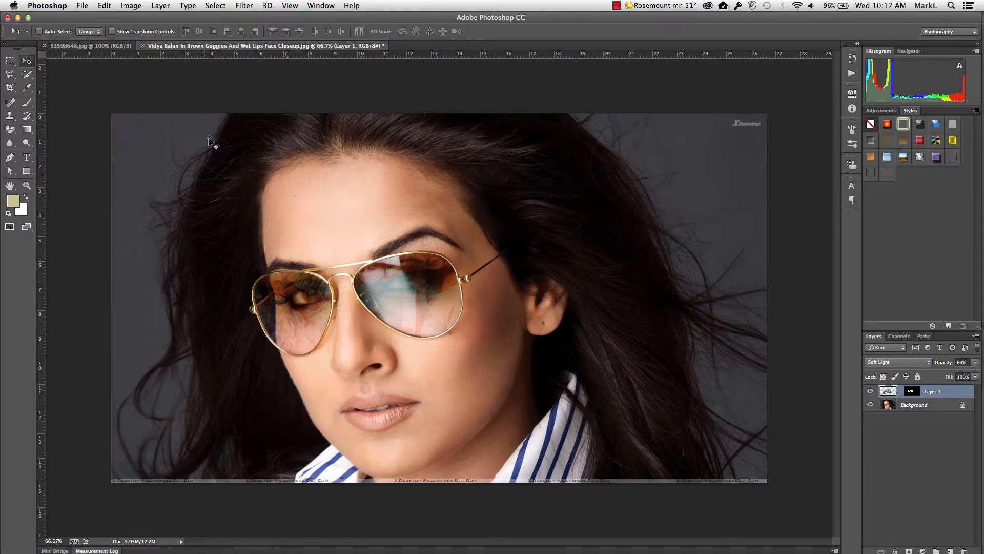
Step: Flip the reflection photo horizontally
left_click(102, 6)
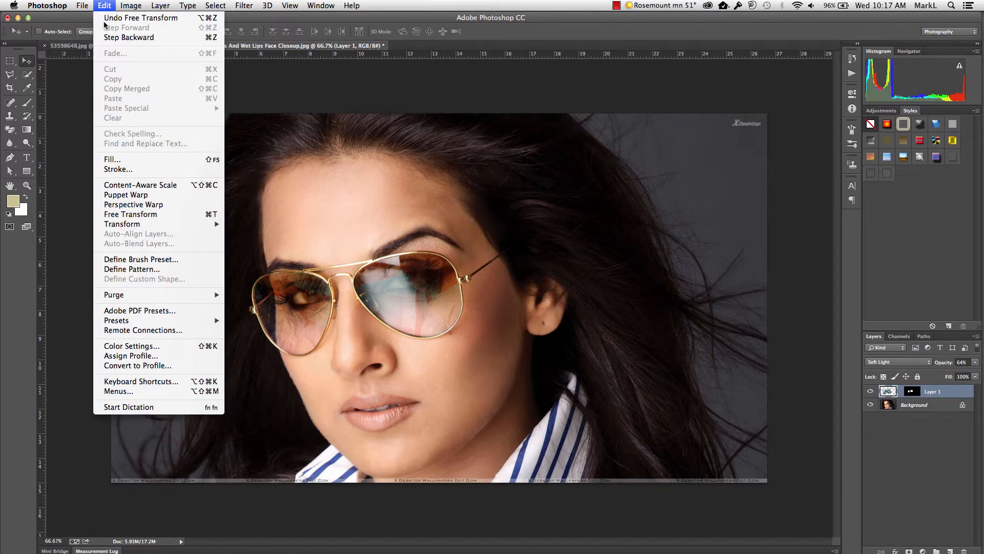
mouse_move(133, 226)
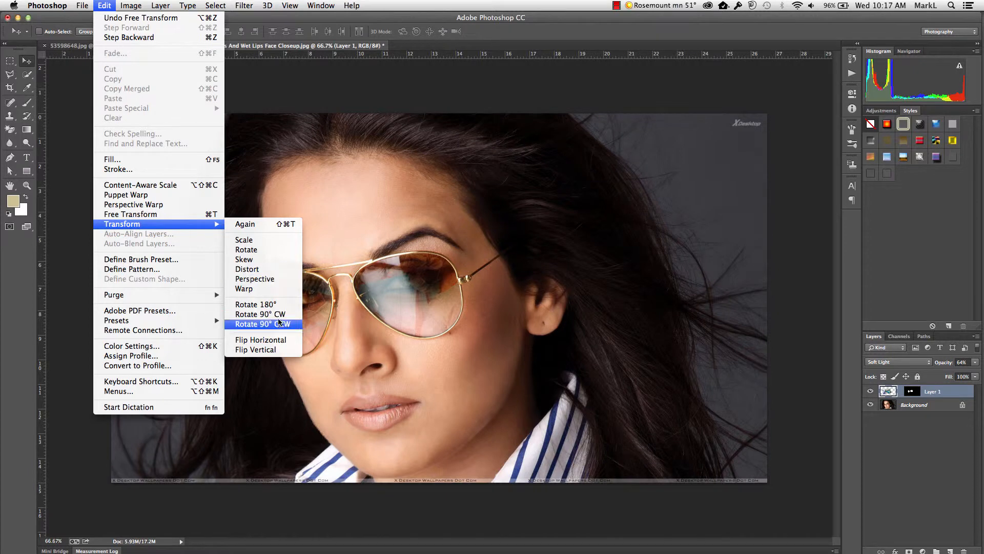
left_click(261, 340)
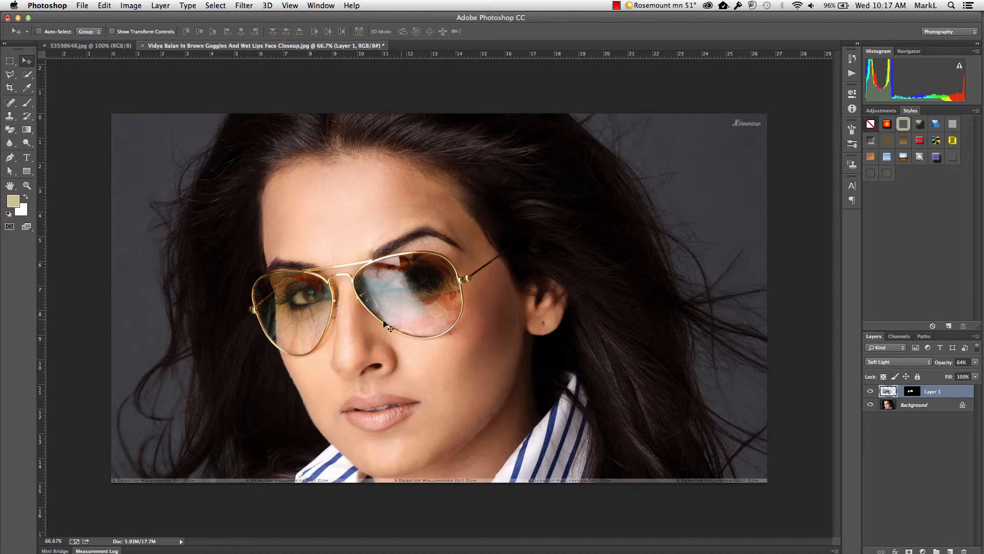
Step: Try Overlay on the reflection layer, and set its blend mode to Hard Light and its opacity to 23%
left_click(898, 362)
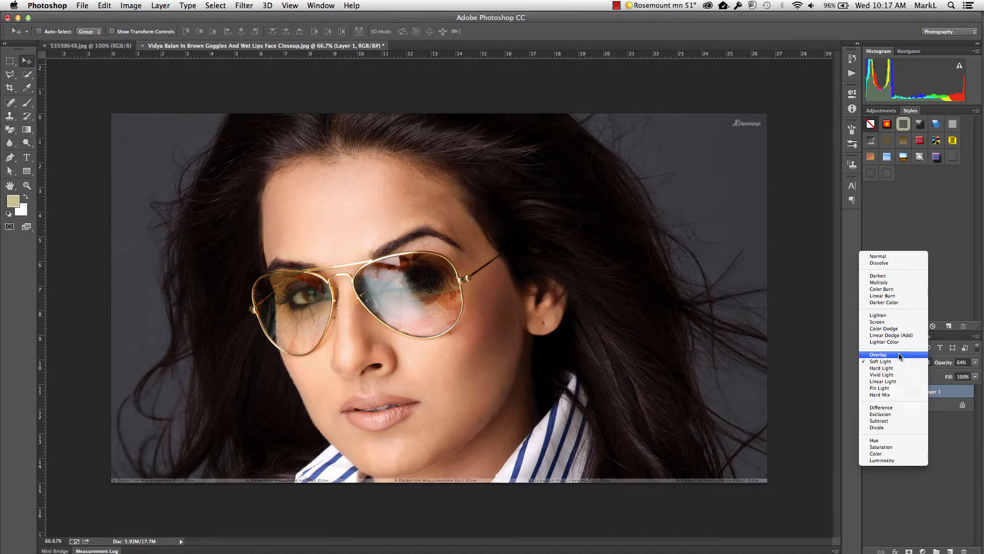
left_click(899, 355)
left_click(897, 361)
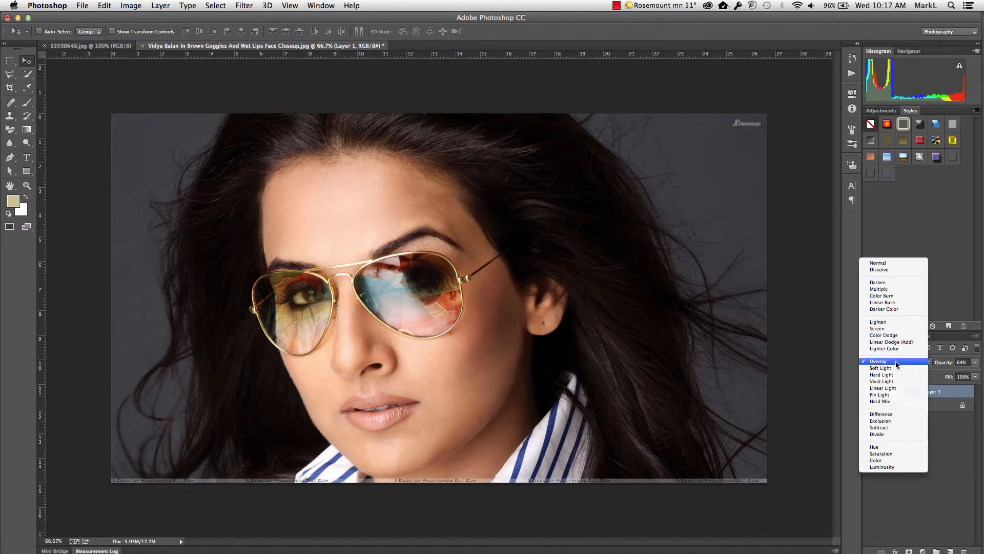
left_click(899, 375)
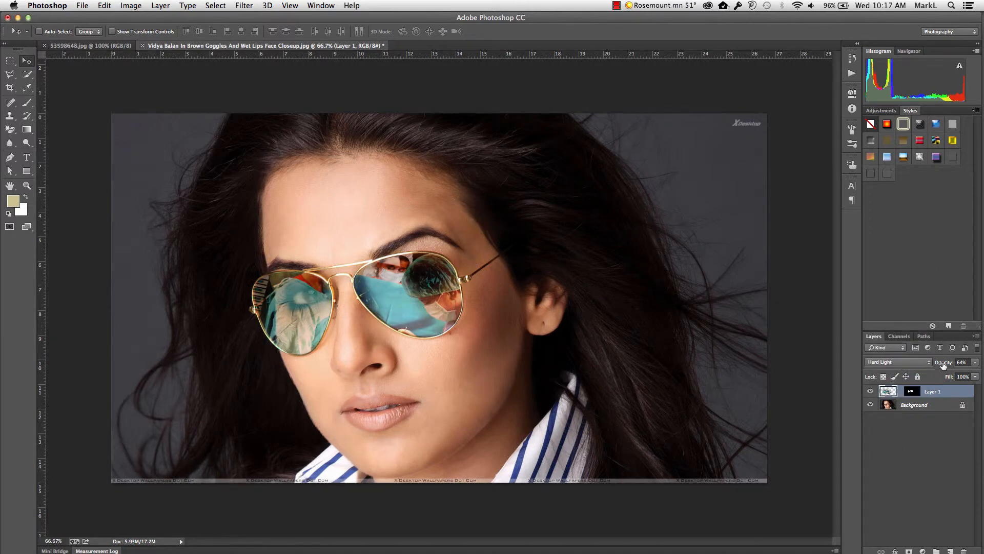
left_click_drag(943, 363, 922, 365)
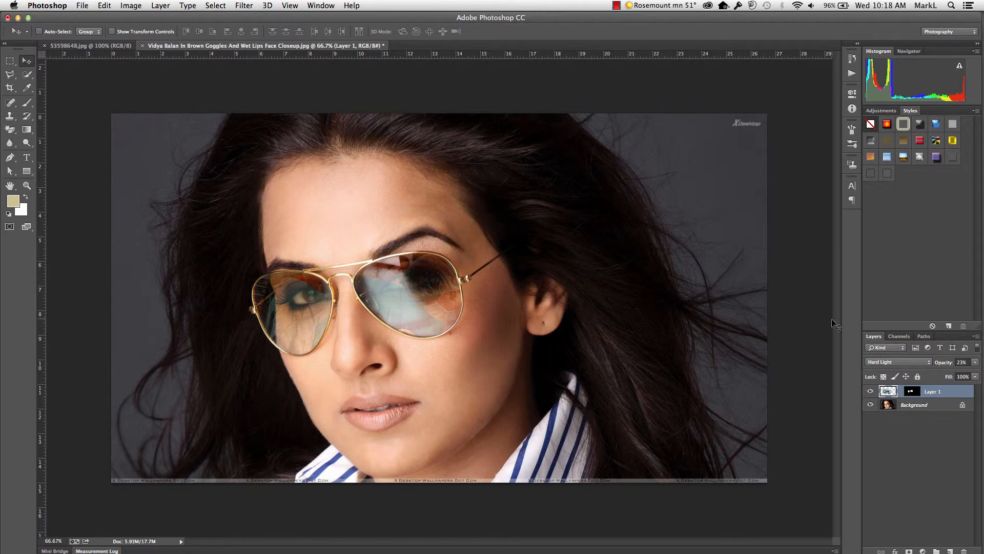
Step: Apply the Pinch distortion filter to the reflection photo with an amount of -53%
left_click(244, 5)
mouse_move(316, 131)
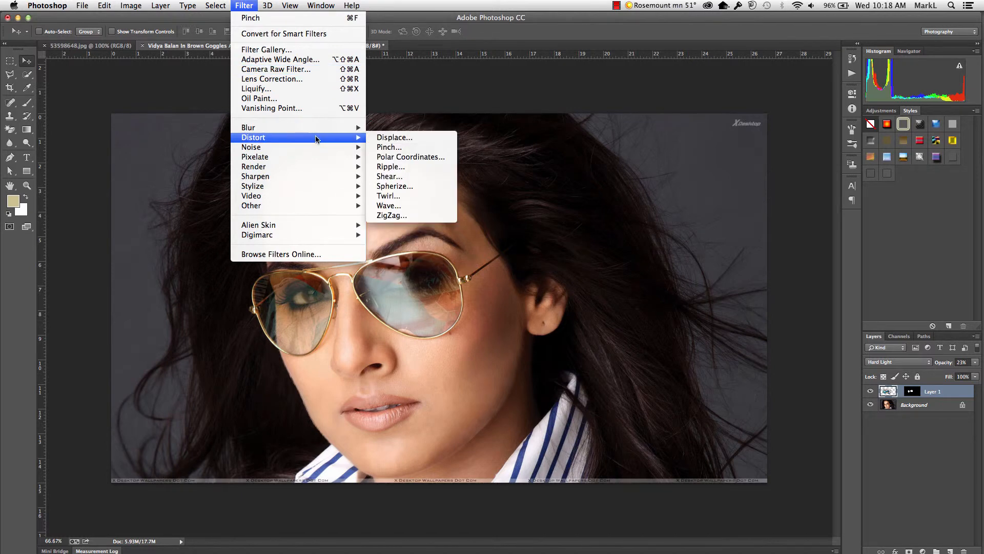
left_click(446, 147)
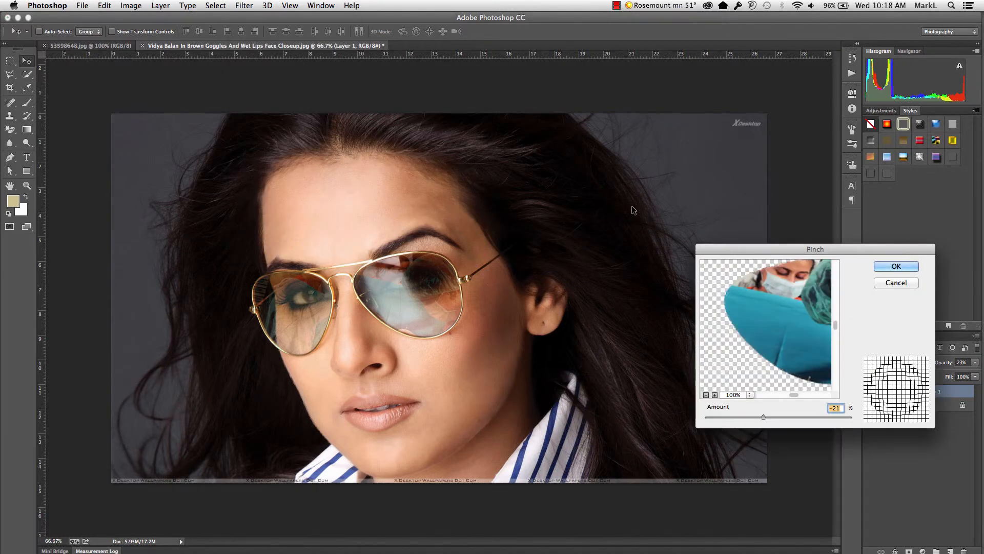
left_click_drag(751, 242, 605, 195)
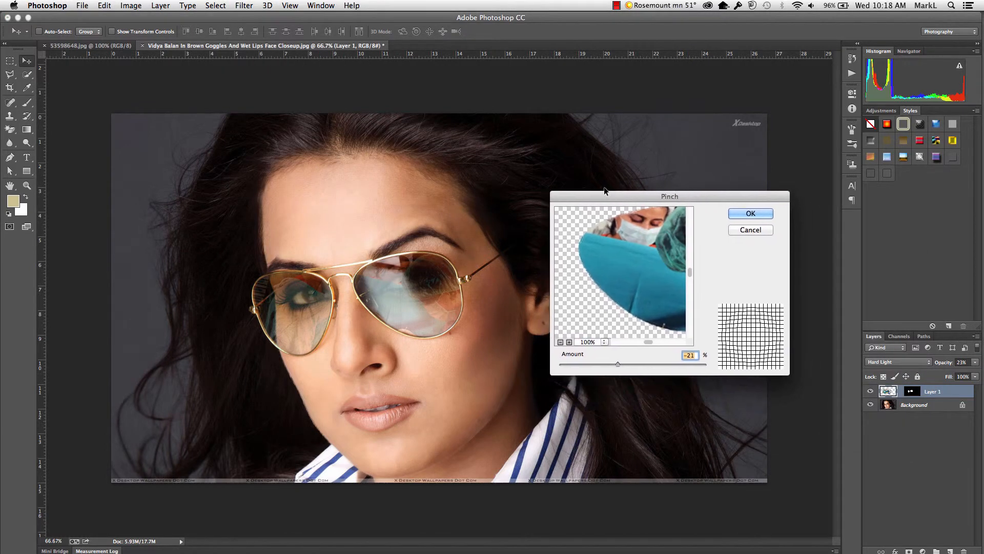
left_click_drag(637, 252, 609, 255)
left_click_drag(619, 362, 594, 362)
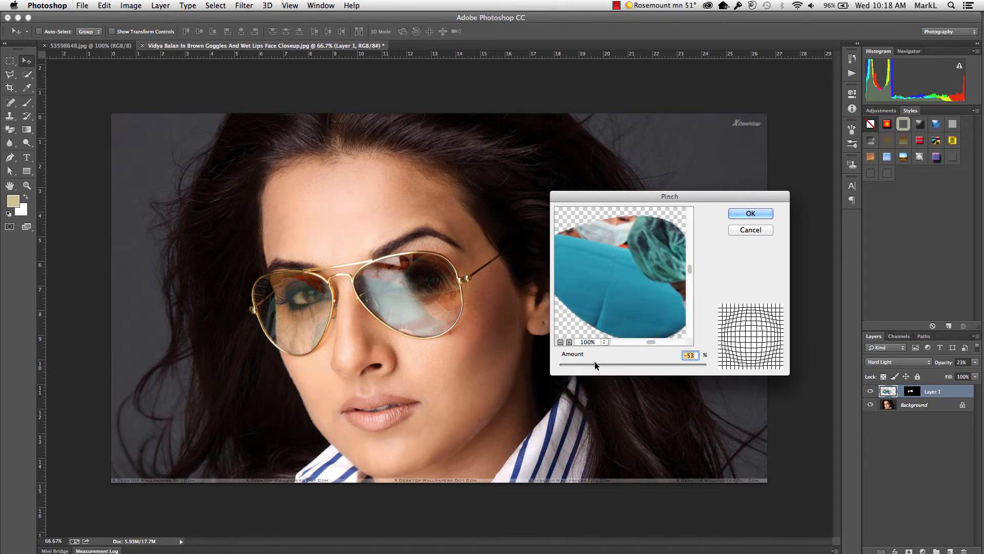
left_click(762, 214)
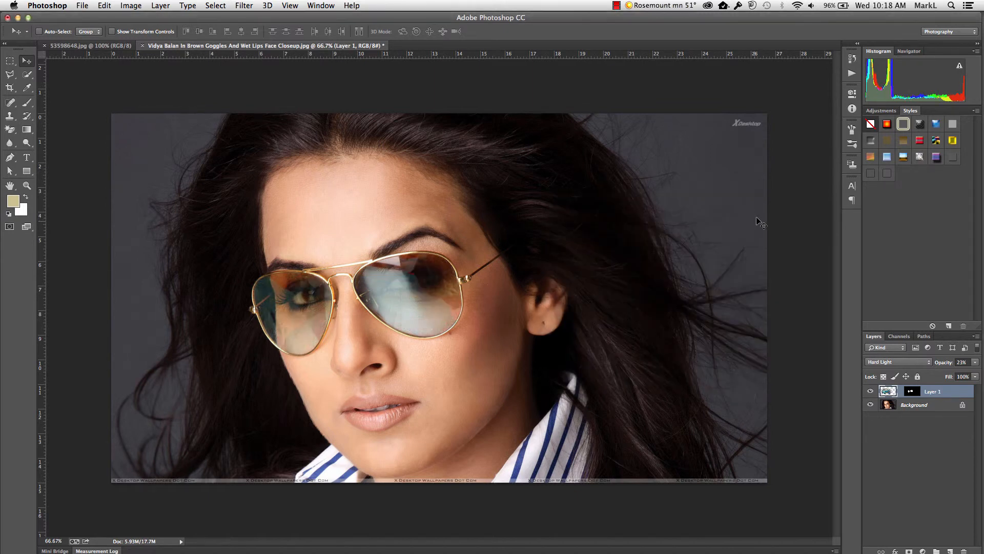